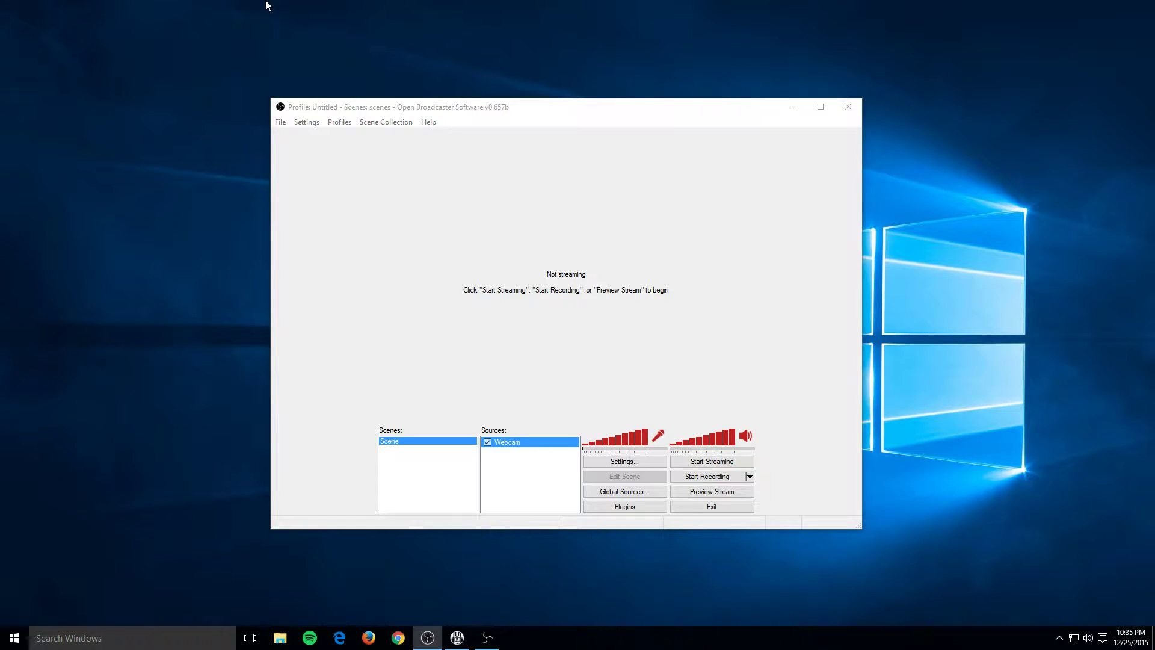
- Remove the Webcam source from the scene and confirm the deletion
{"action": "right_click", "coordinate": [496, 446]}
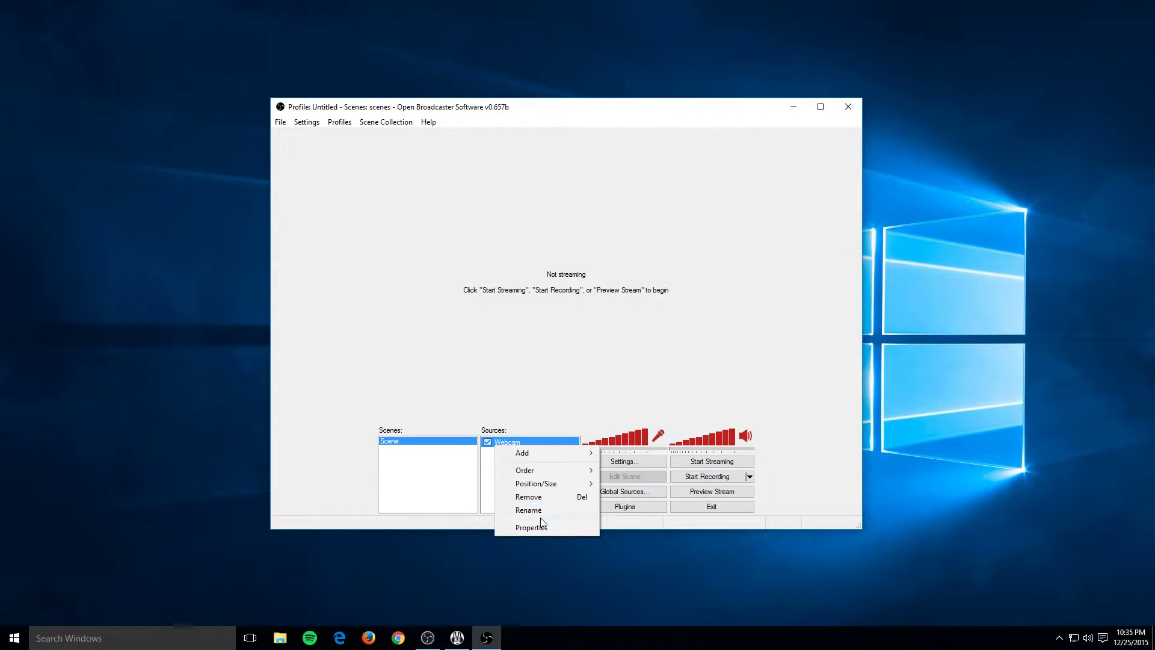
{"action": "left_click", "coordinate": [528, 496]}
{"action": "left_click", "coordinate": [580, 359]}
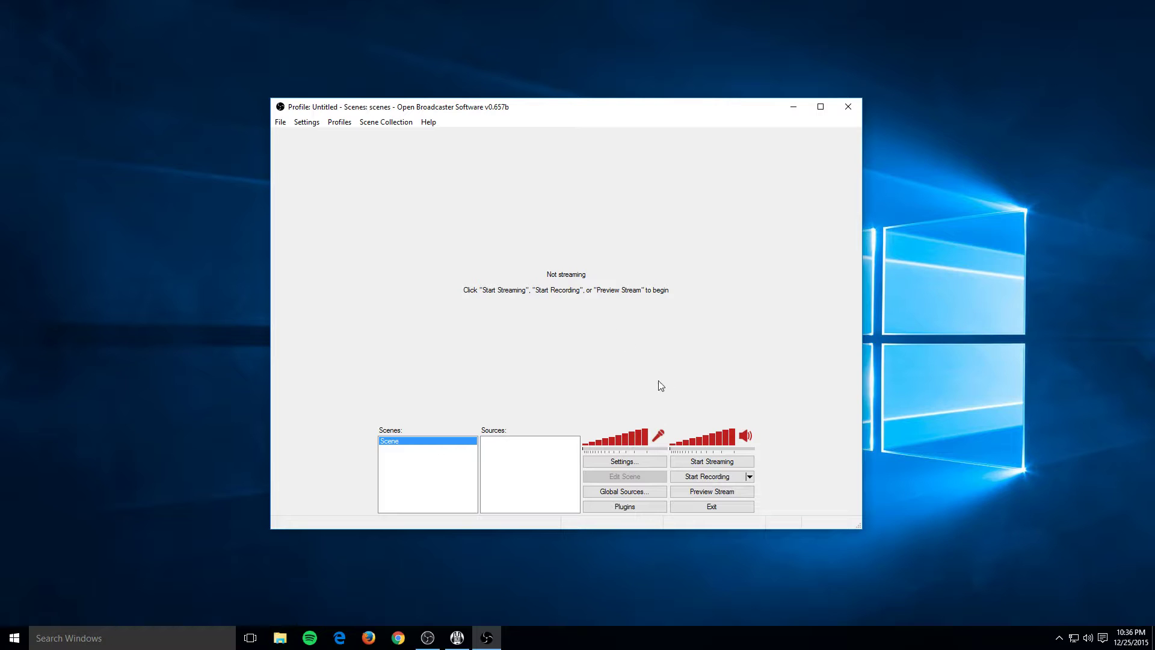
- Add a Video Capture Device source named 'Webcam'
{"action": "right_click", "coordinate": [510, 455]}
{"action": "mouse_move", "coordinate": [536, 456]}
{"action": "left_click", "coordinate": [637, 539]}
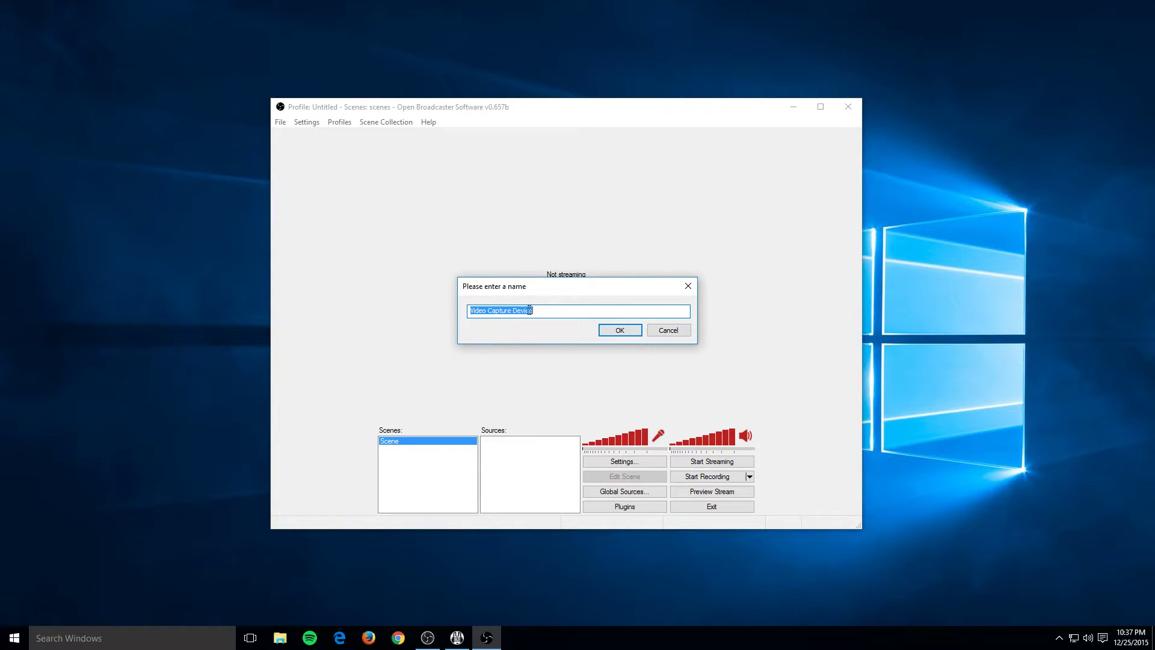
{"action": "key", "text": "BackSpace"}
{"action": "type", "text": "Webcam"}
{"action": "left_click", "coordinate": [632, 335]}
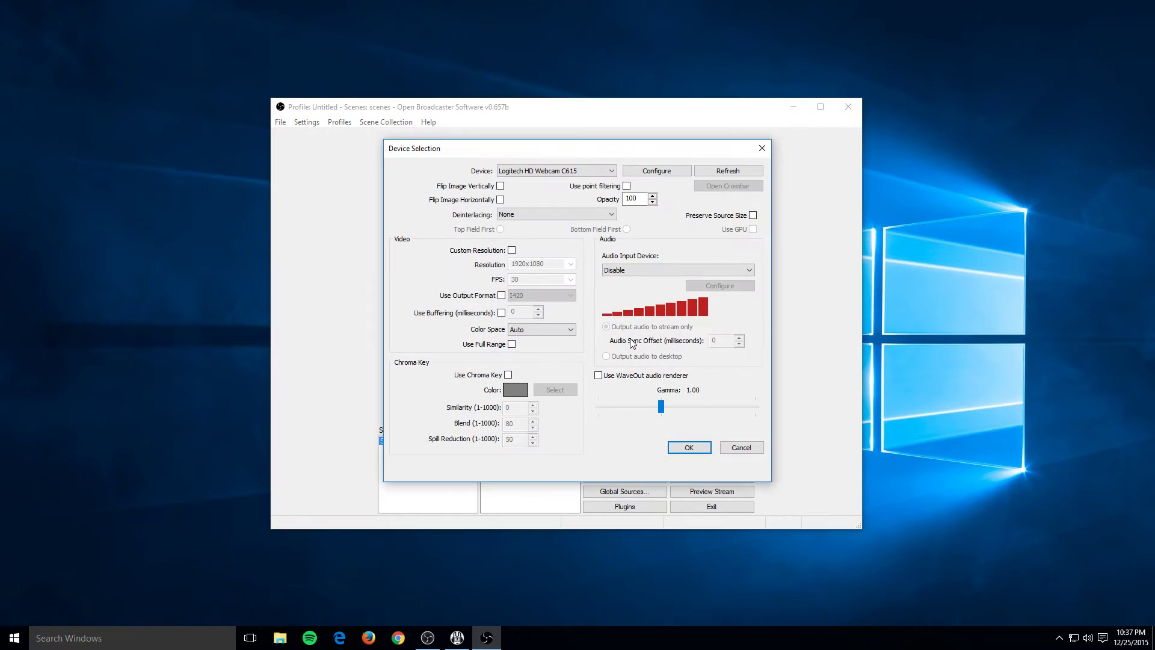
- Keep Logitech HD Webcam C615 as the device with opacity 100, and enable Custom Resolution
{"action": "left_click", "coordinate": [593, 174]}
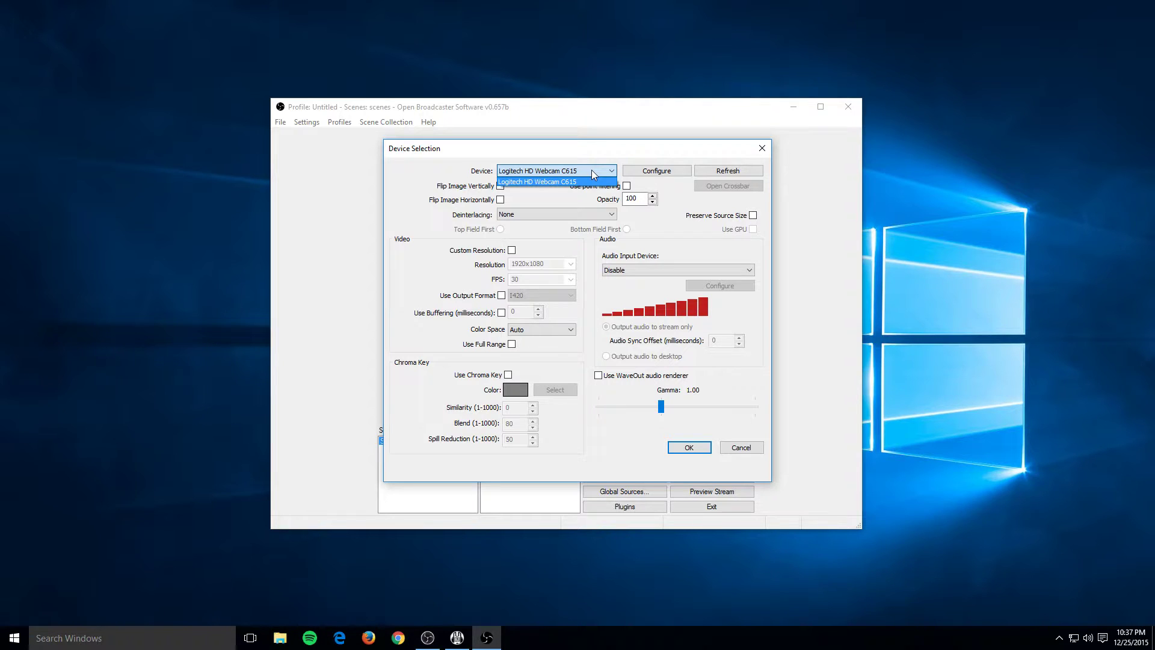
{"action": "left_click", "coordinate": [592, 172]}
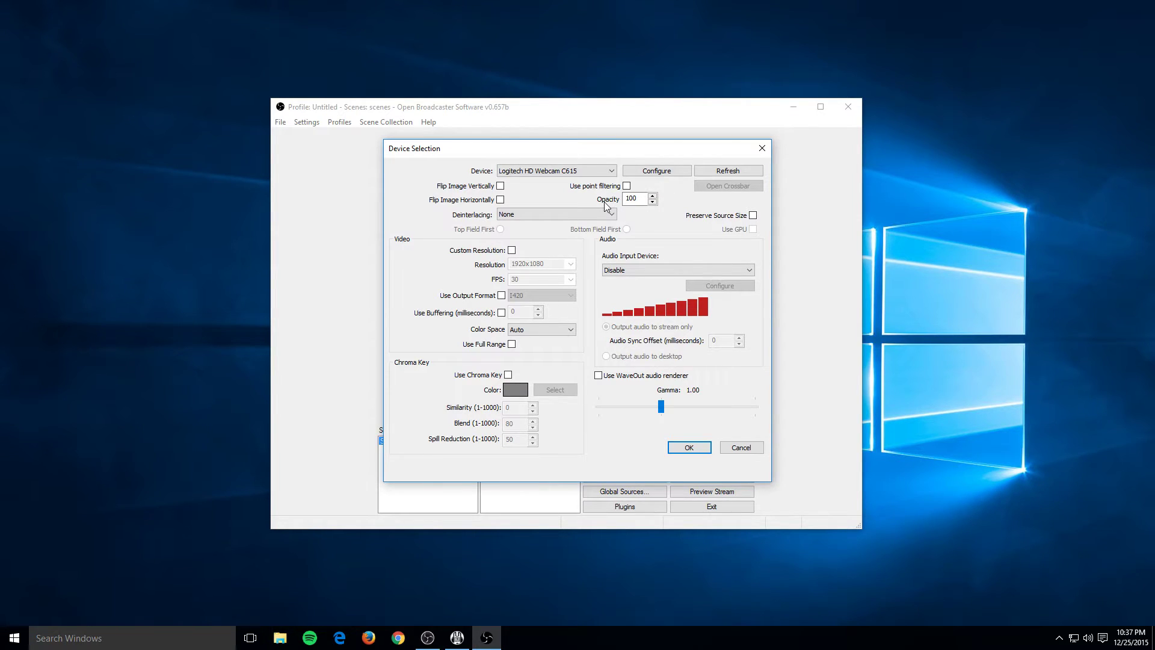
{"action": "left_click", "coordinate": [653, 202]}
{"action": "left_click", "coordinate": [653, 203]}
{"action": "left_click", "coordinate": [652, 202]}
{"action": "left_click", "coordinate": [653, 202]}
{"action": "left_click", "coordinate": [653, 202]}
{"action": "left_click", "coordinate": [653, 202]}
{"action": "left_click", "coordinate": [653, 202]}
{"action": "left_click", "coordinate": [653, 196]}
{"action": "left_click", "coordinate": [653, 195]}
{"action": "left_click", "coordinate": [652, 196]}
{"action": "left_click", "coordinate": [652, 195]}
{"action": "left_click", "coordinate": [652, 196]}
{"action": "left_click", "coordinate": [642, 200]}
{"action": "left_click", "coordinate": [511, 251]}
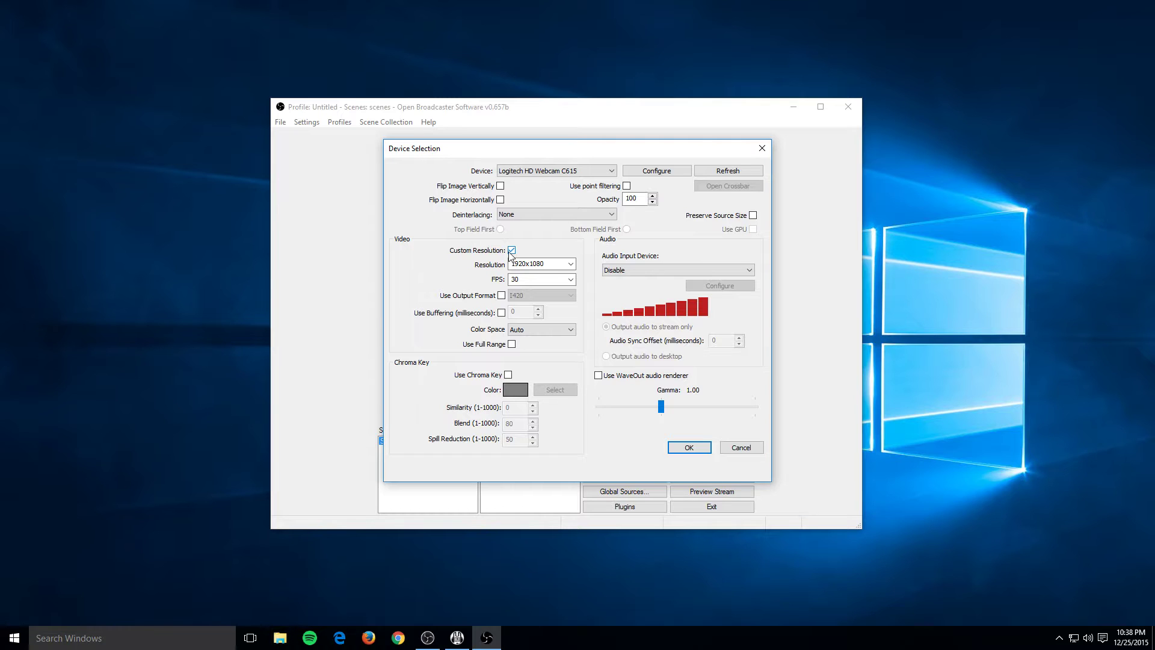
- Set the webcam's custom resolution to 640x480, keeping the frame rate at 30 FPS
{"action": "left_click", "coordinate": [572, 264]}
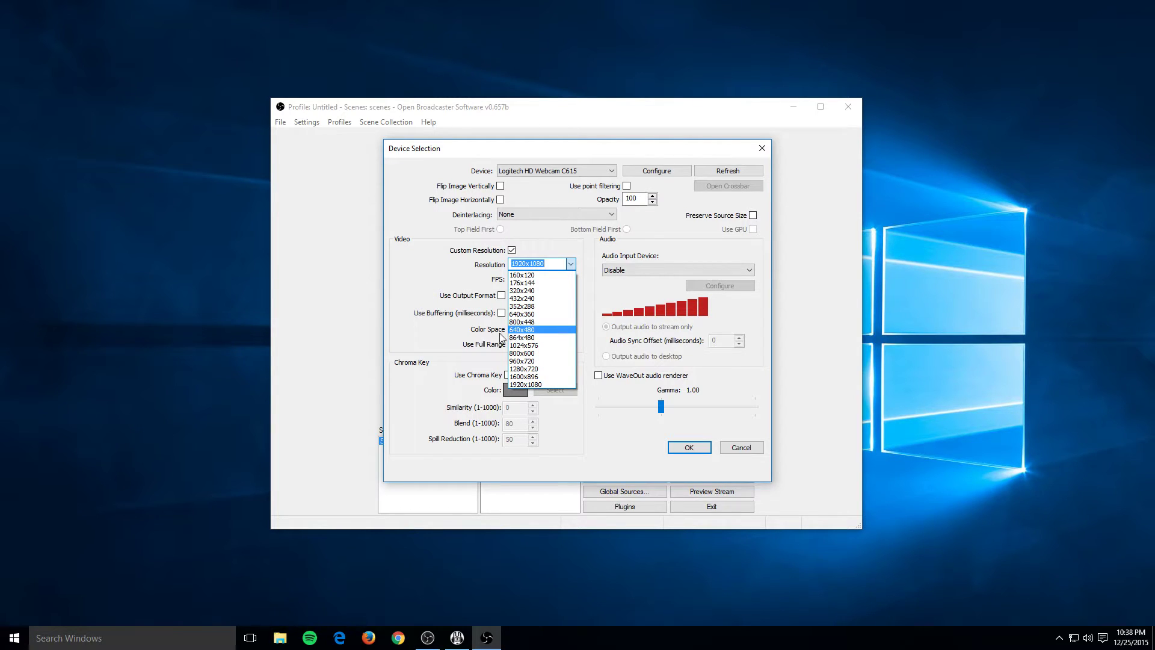
{"action": "left_click", "coordinate": [548, 330]}
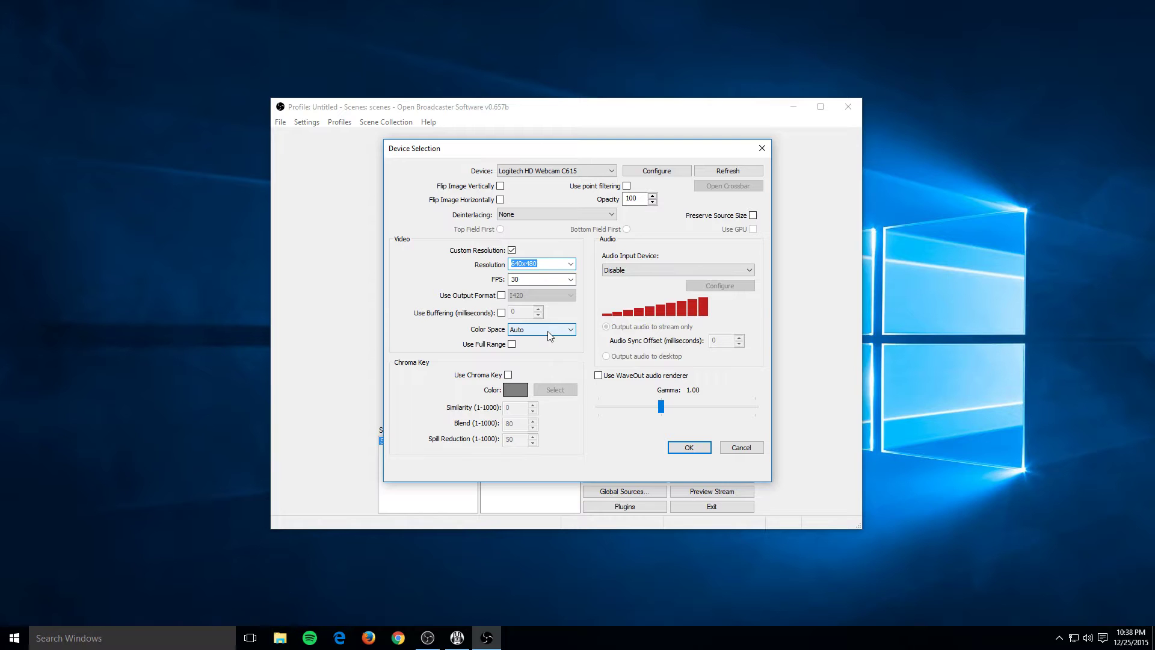
{"action": "left_click", "coordinate": [574, 266]}
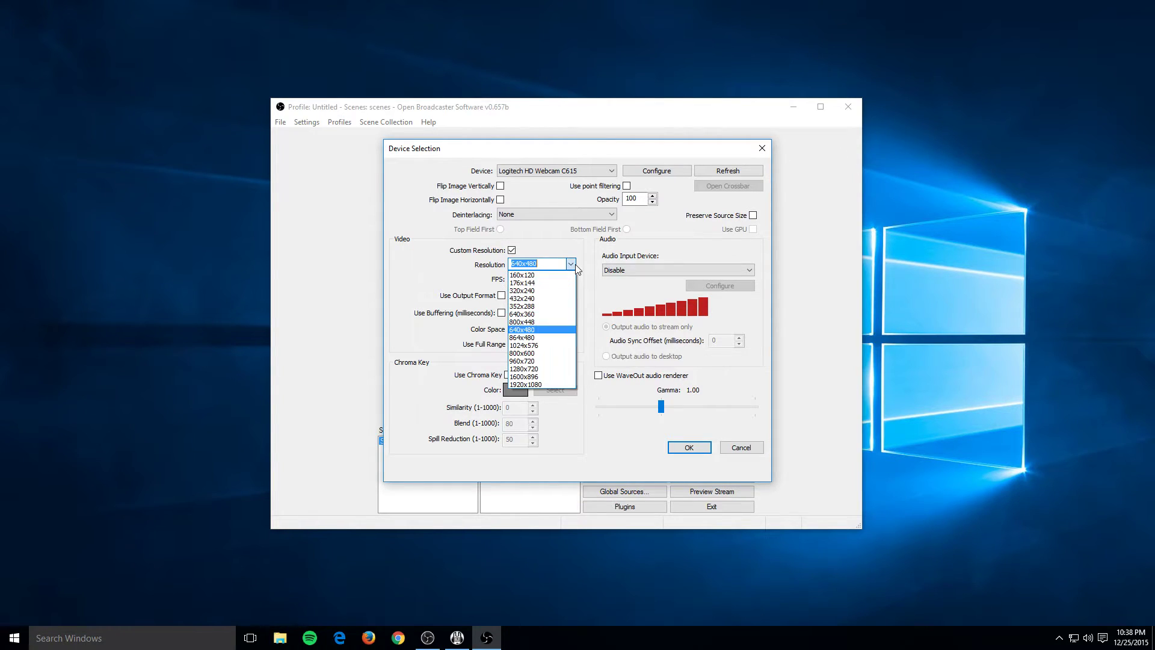
{"action": "left_click", "coordinate": [539, 384]}
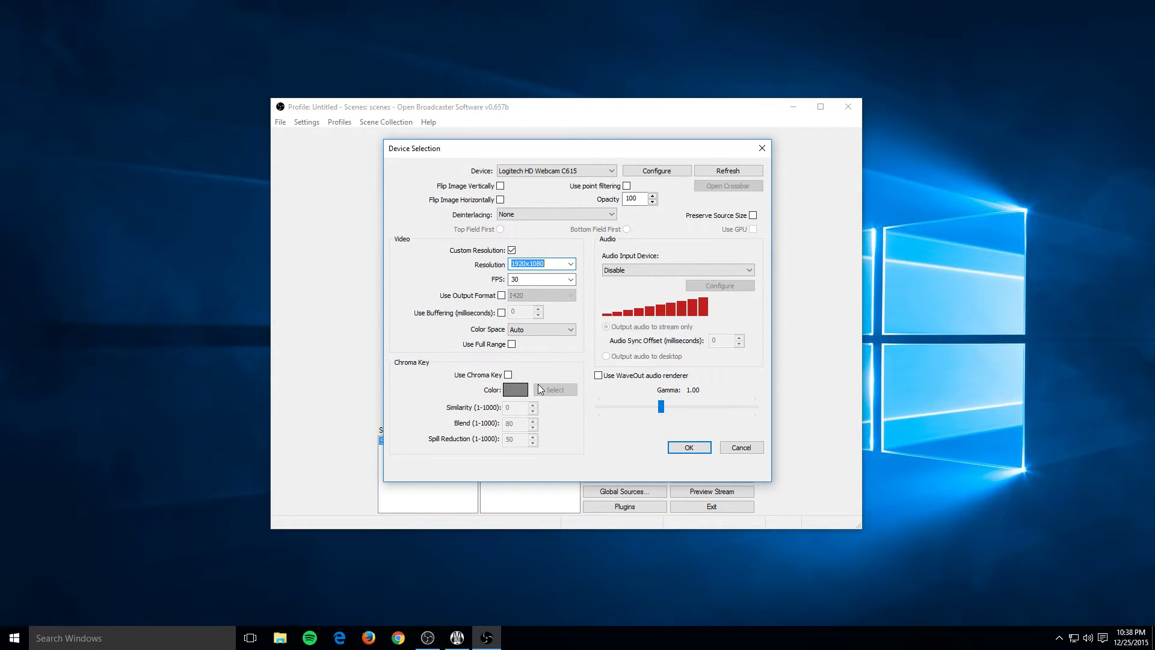
{"action": "left_click", "coordinate": [568, 279]}
{"action": "left_click", "coordinate": [569, 280]}
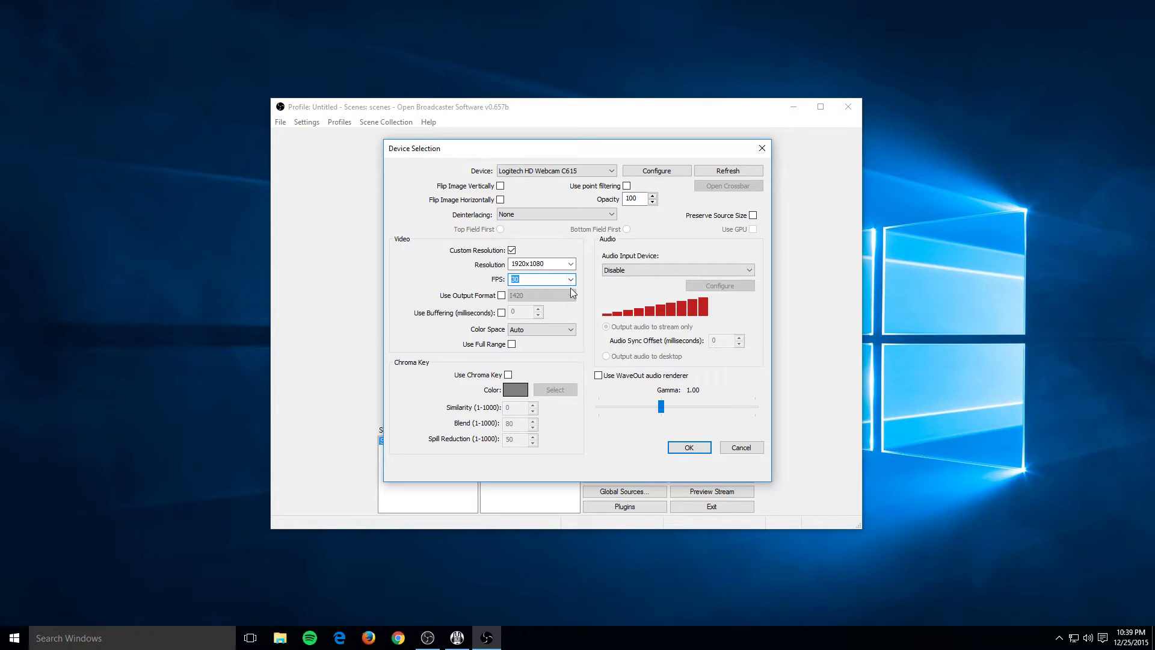
{"action": "left_click", "coordinate": [570, 280]}
{"action": "left_click", "coordinate": [567, 280]}
{"action": "left_click", "coordinate": [570, 281]}
{"action": "left_click", "coordinate": [570, 282]}
{"action": "left_click", "coordinate": [571, 266]}
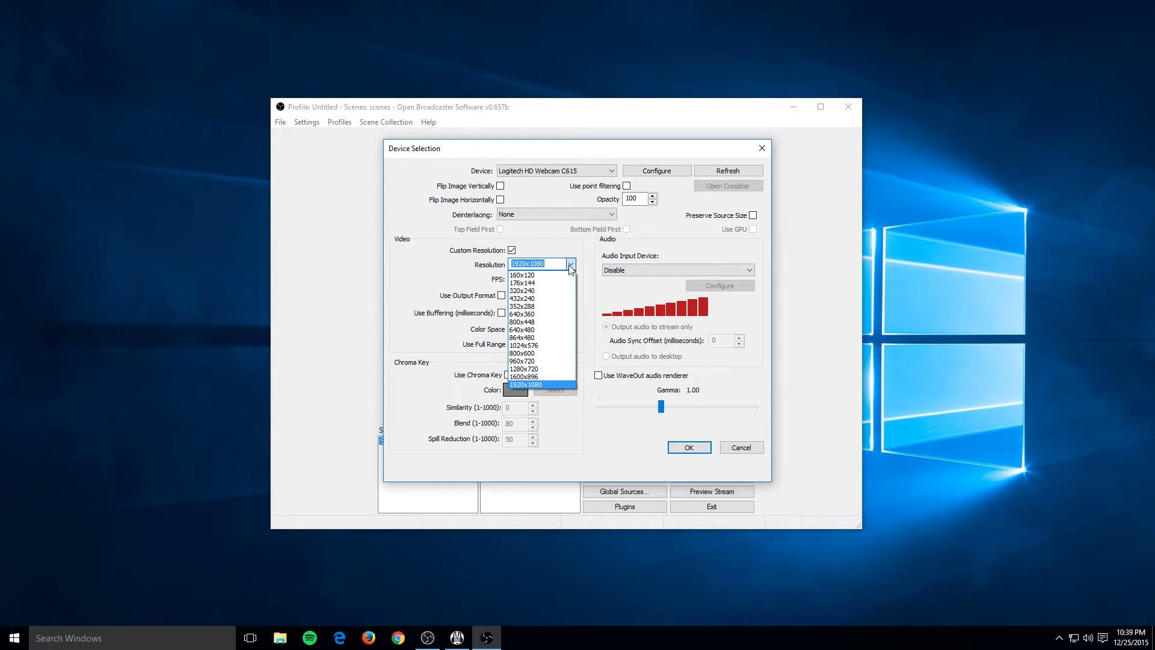
{"action": "left_click", "coordinate": [554, 330]}
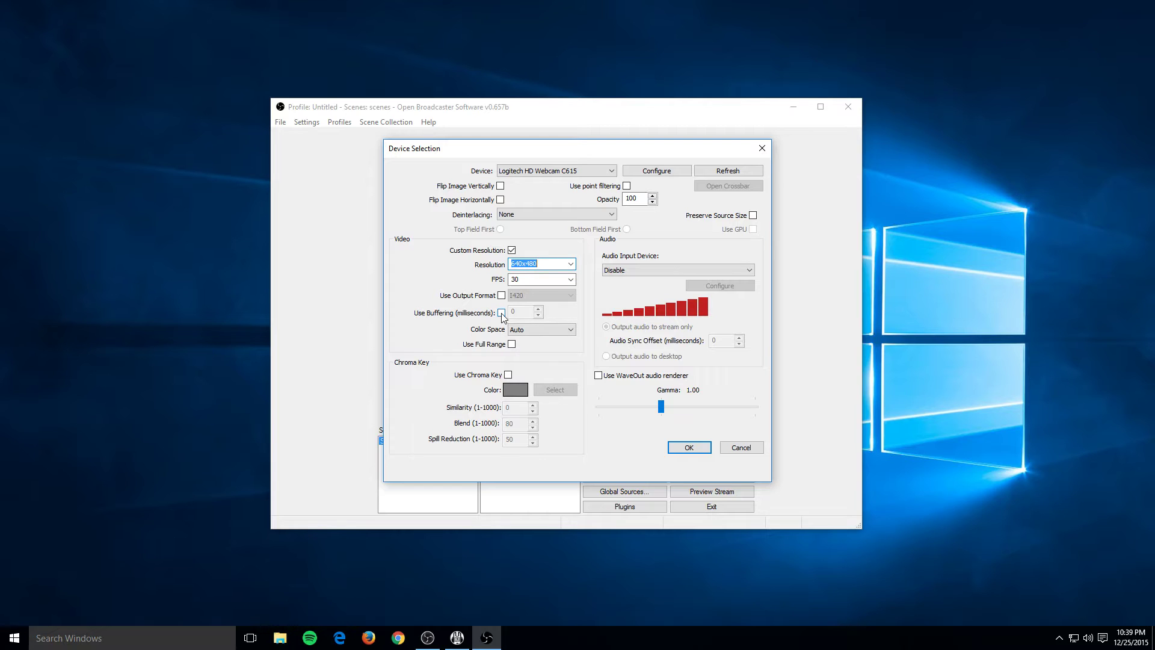
- Leave the webcam's audio input device as Disable and save the Device Selection settings
{"action": "left_click", "coordinate": [720, 279]}
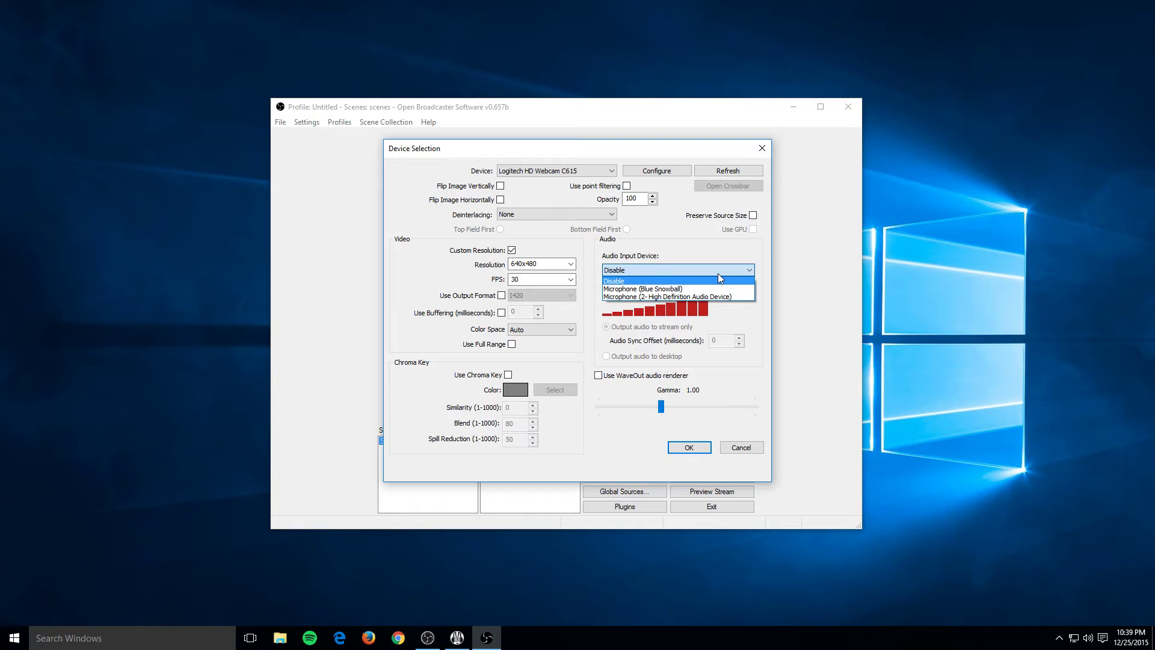
{"action": "left_click", "coordinate": [717, 273]}
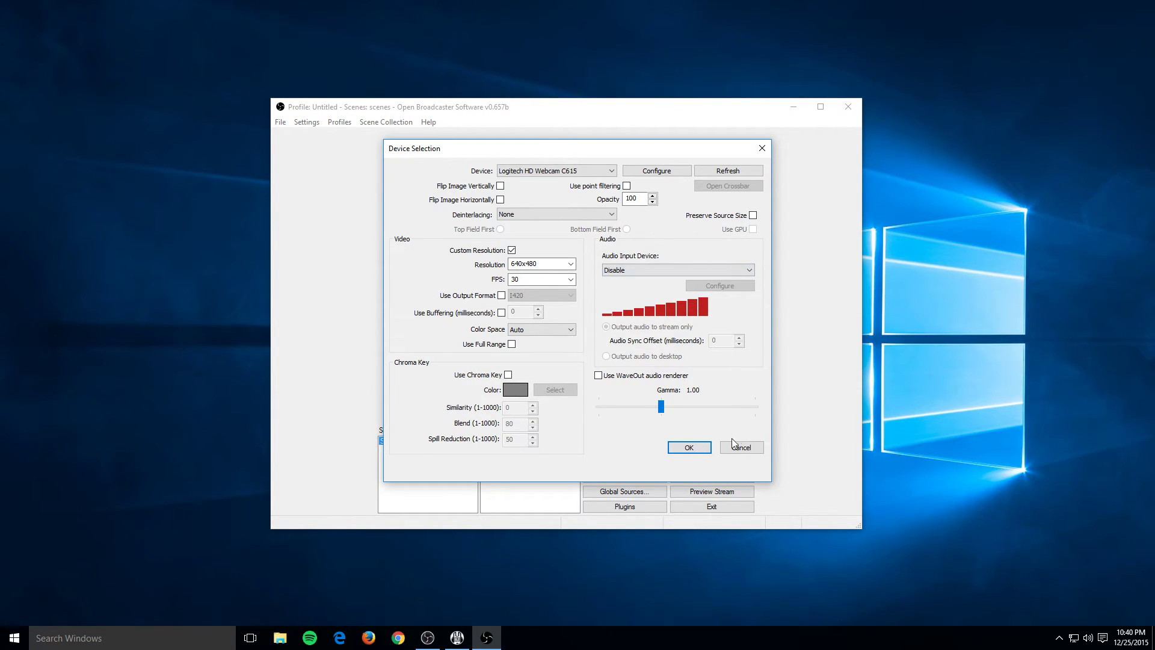
{"action": "left_click", "coordinate": [696, 448]}
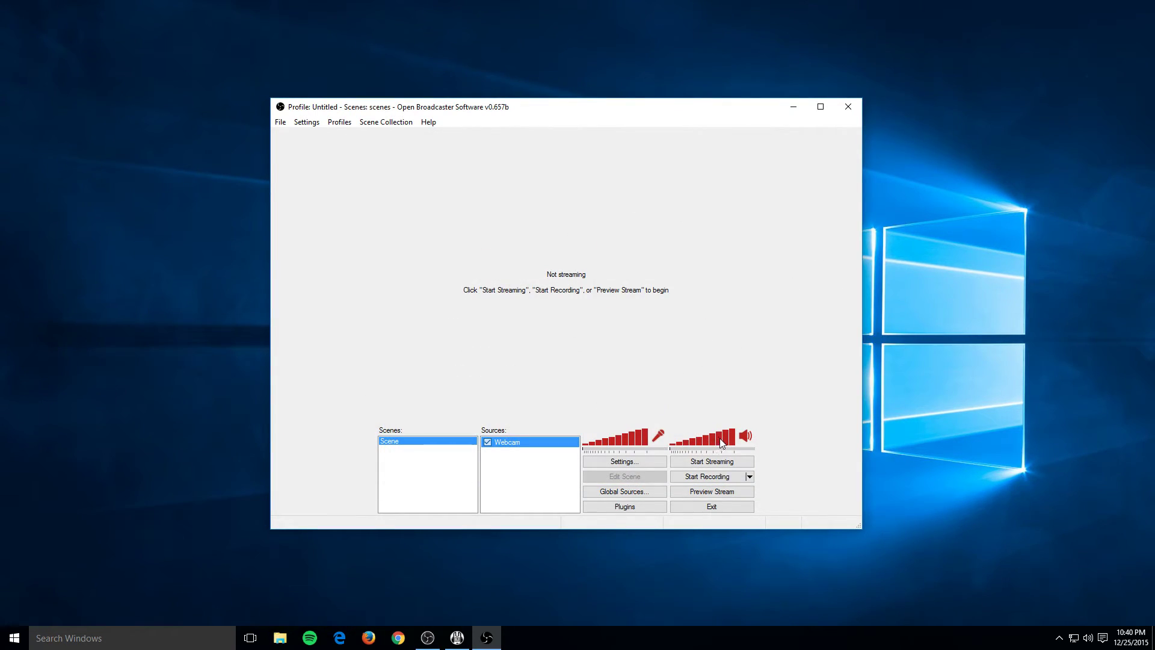
- Start Preview Stream to show the live webcam feed
{"action": "left_click", "coordinate": [725, 496]}
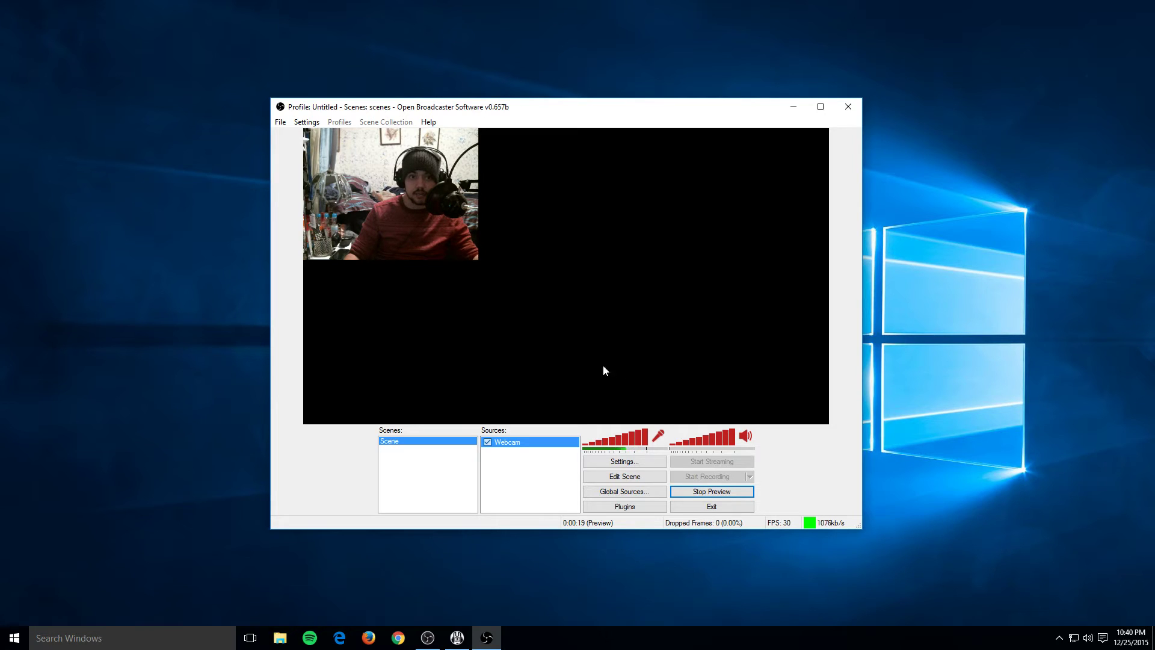
- In Edit Scene mode, drag and resize the webcam feed into a small bottom-left box
{"action": "left_click", "coordinate": [624, 476]}
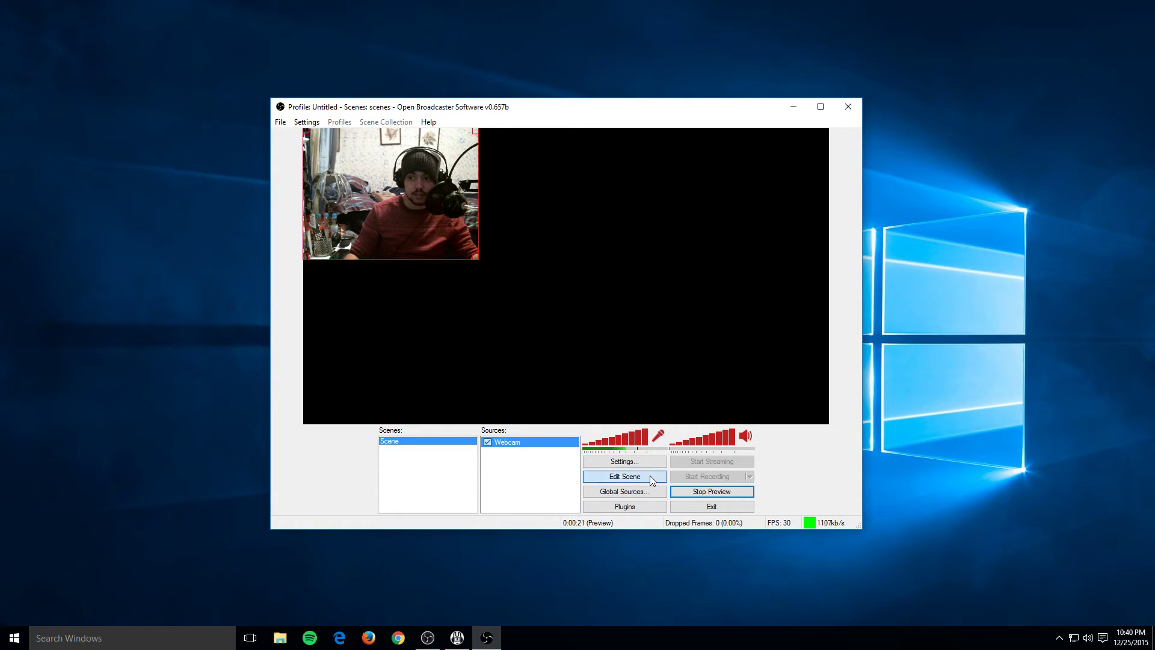
{"action": "left_click_drag", "start_coordinate": [445, 193], "coordinate": [526, 242]}
{"action": "left_click_drag", "start_coordinate": [602, 262], "coordinate": [536, 250]}
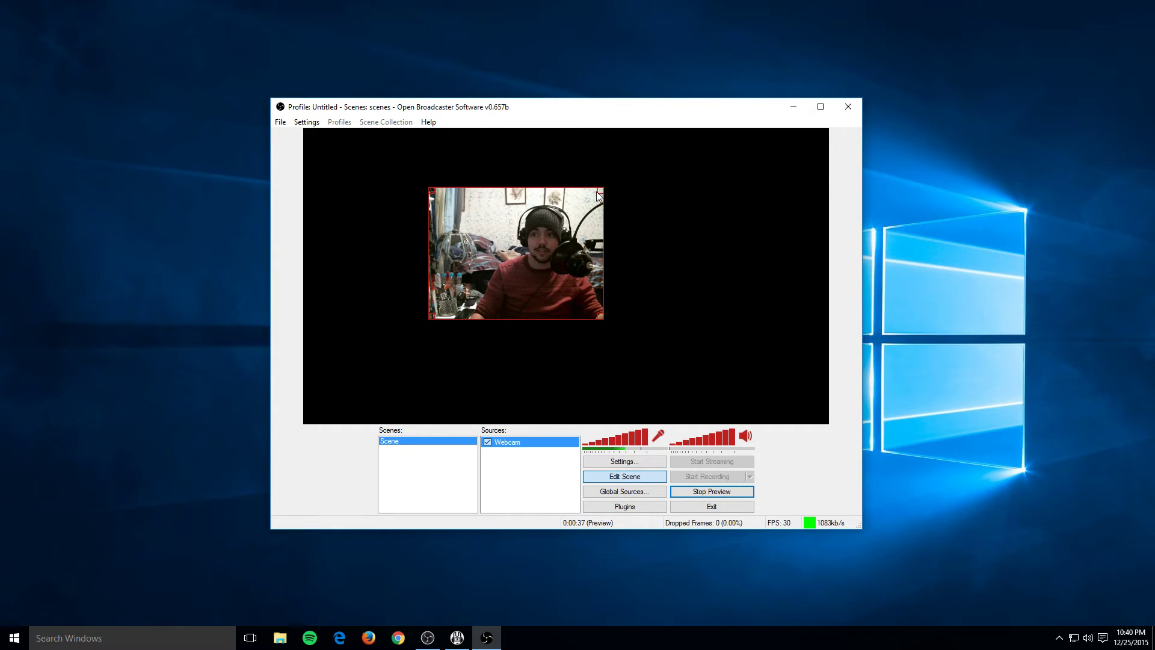
{"action": "left_click_drag", "start_coordinate": [601, 190], "coordinate": [662, 145]}
{"action": "left_click_drag", "start_coordinate": [619, 234], "coordinate": [530, 313]}
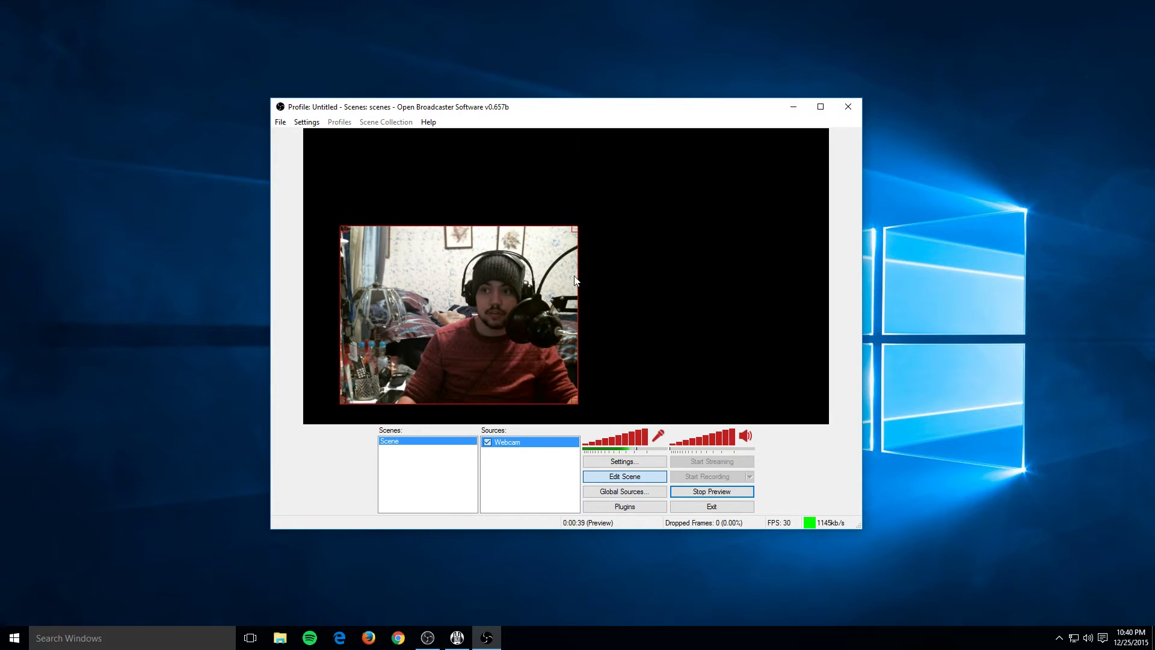
{"action": "left_click_drag", "start_coordinate": [579, 228], "coordinate": [702, 137]}
{"action": "left_click_drag", "start_coordinate": [656, 229], "coordinate": [615, 247]}
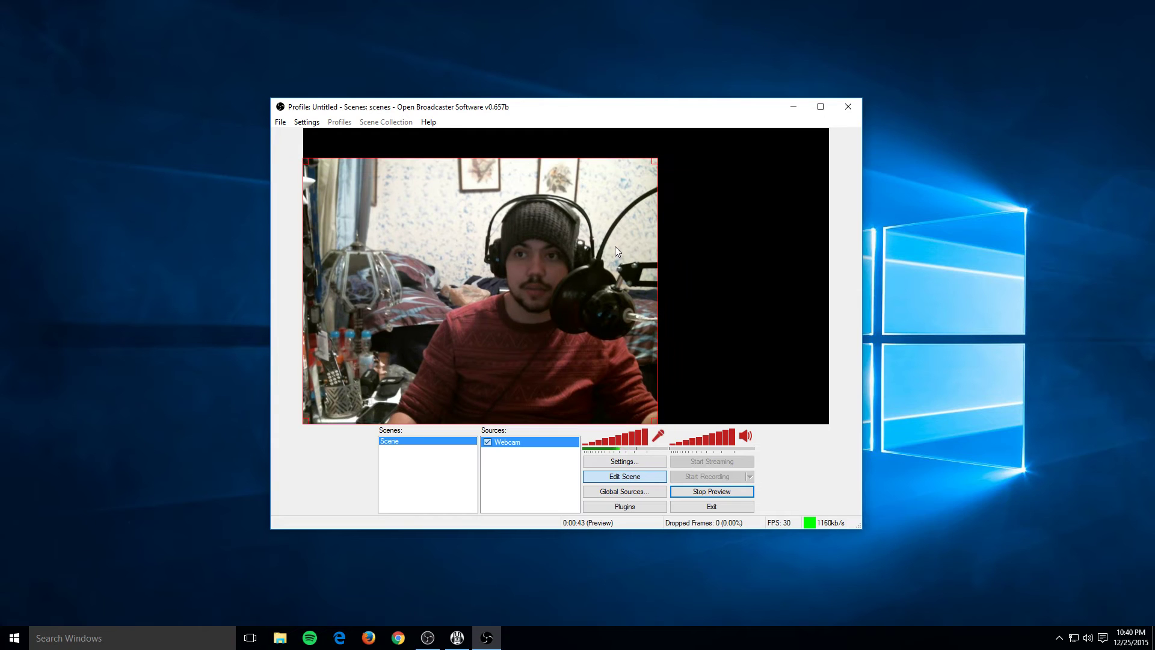
{"action": "left_click_drag", "start_coordinate": [654, 162], "coordinate": [693, 131]}
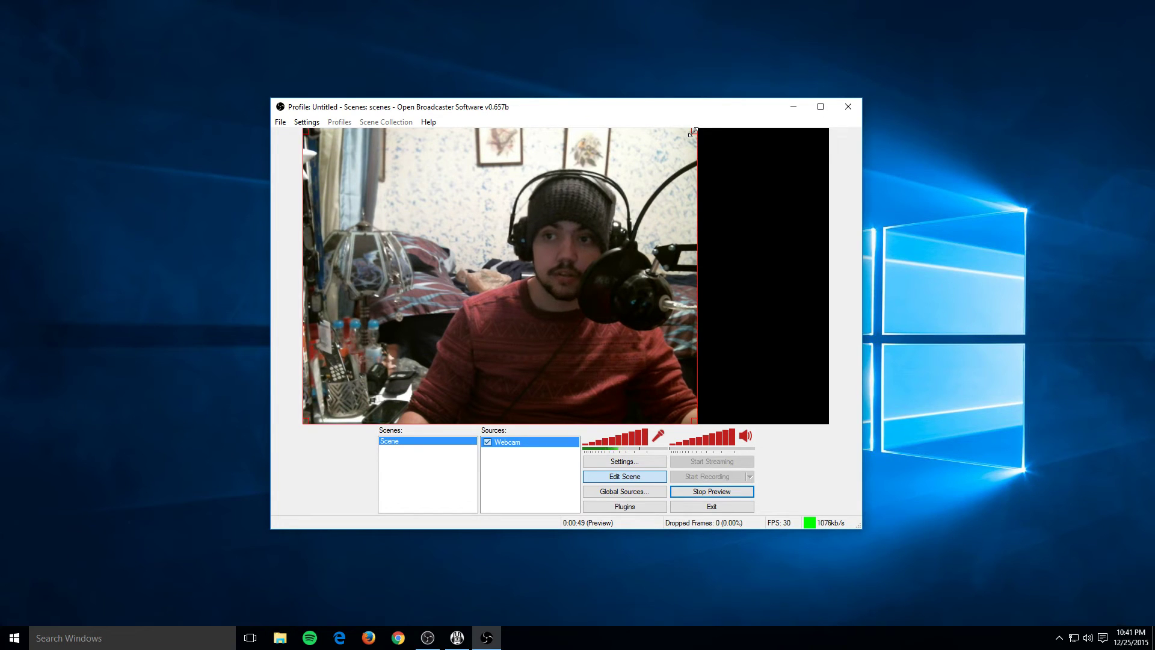
{"action": "left_click_drag", "start_coordinate": [692, 131], "coordinate": [405, 348]}
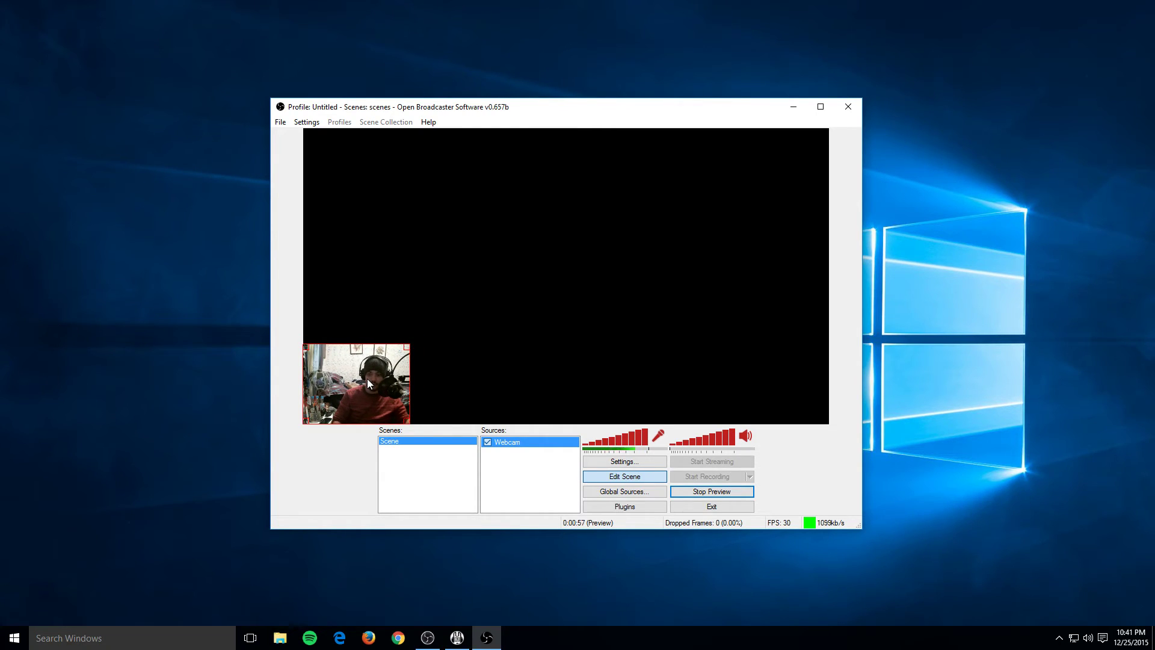
- Nudge the small webcam box with the arrow keys to sit just above the bottom-left corner
{"action": "key", "text": "Up"}
{"action": "key", "text": "Up"}
{"action": "key", "text": "Up"}
{"action": "key", "text": "Up"}
{"action": "key", "text": "Up"}
{"action": "key", "text": "Up"}
{"action": "key", "text": "Up"}
{"action": "key", "text": "Up"}
{"action": "key", "text": "Up"}
{"action": "key", "text": "Right"}
{"action": "key", "text": "Right"}
{"action": "key", "text": "Right"}
{"action": "key", "text": "Right"}
{"action": "key", "text": "Right"}
{"action": "key", "text": "Right"}
{"action": "key", "text": "Right"}
{"action": "key", "text": "Right"}
{"action": "key", "text": "Right"}
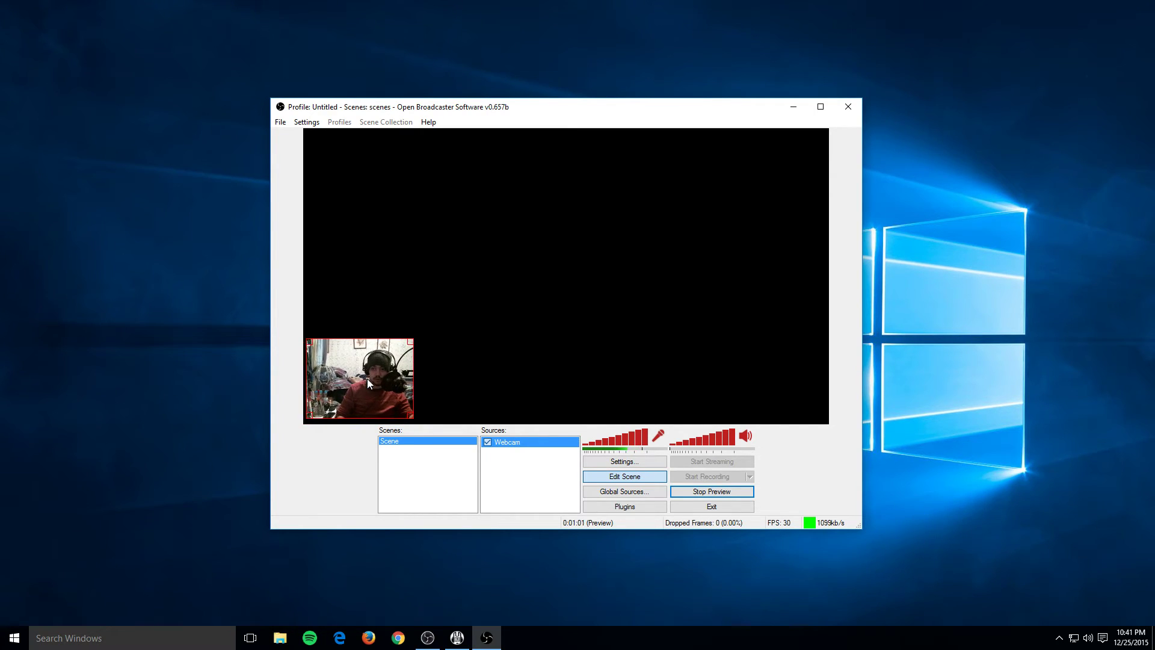
{"action": "key", "text": "Left"}
{"action": "key", "text": "Left"}
{"action": "key", "text": "Left"}
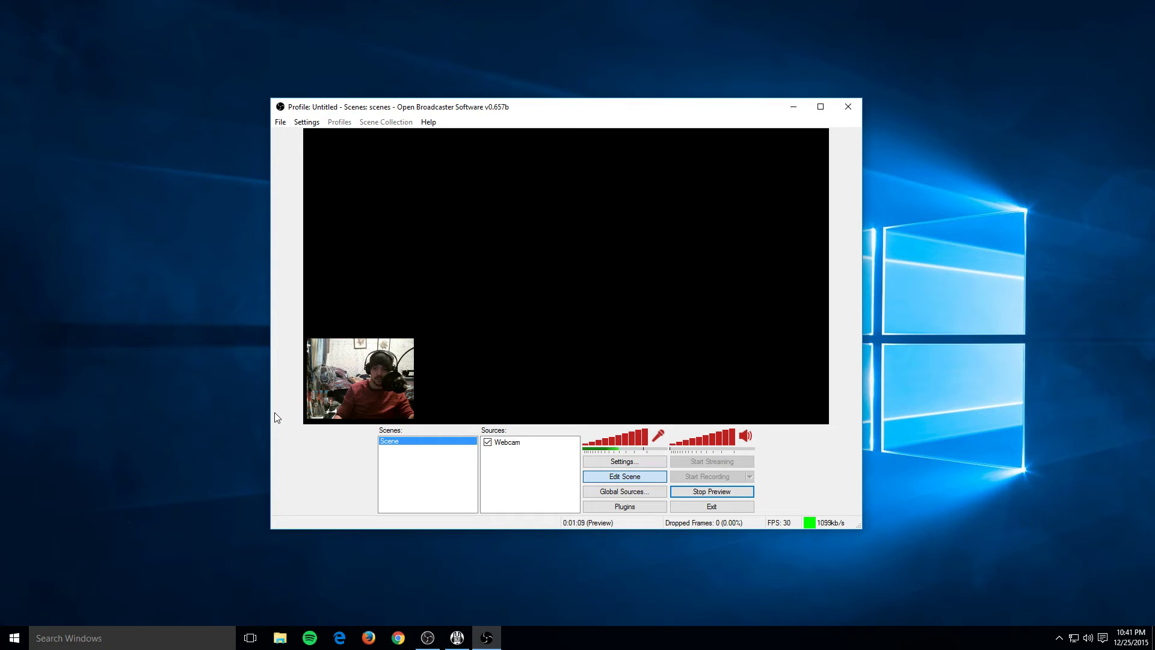
{"action": "left_click", "coordinate": [359, 402]}
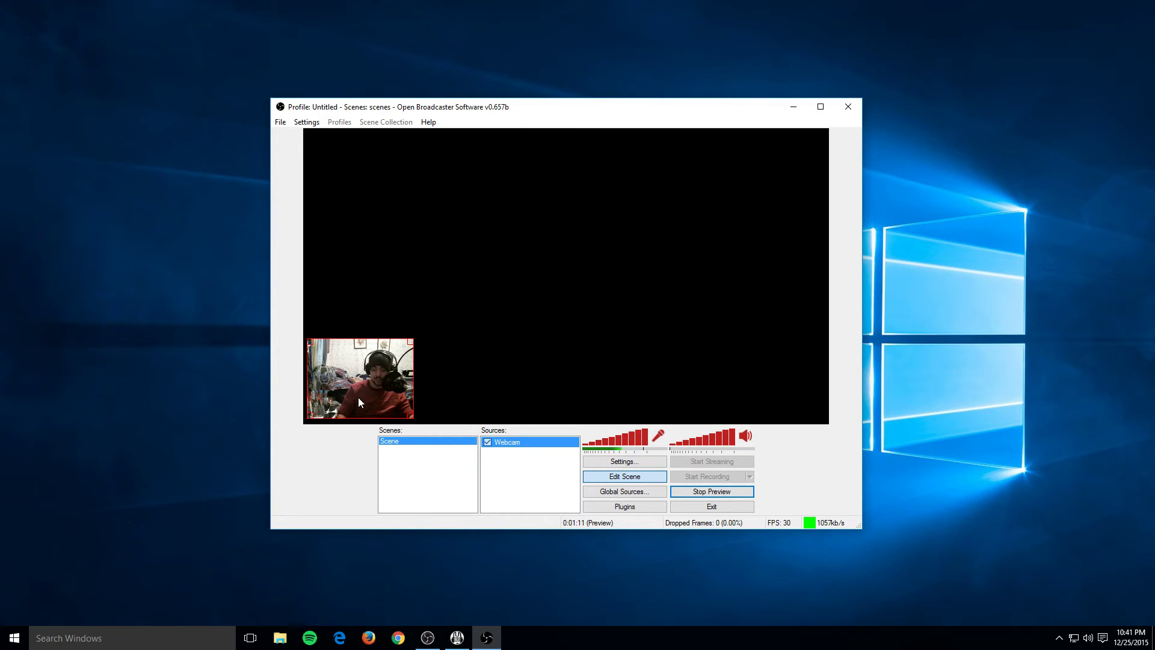
{"action": "key", "text": "Right"}
{"action": "key", "text": "Right"}
{"action": "key", "text": "Right"}
{"action": "key", "text": "Right"}
{"action": "key", "text": "Right"}
{"action": "key", "text": "Right"}
{"action": "key", "text": "Right"}
{"action": "key", "text": "Up"}
{"action": "key", "text": "Up"}
{"action": "key", "text": "Up"}
{"action": "key", "text": "Up"}
{"action": "key", "text": "Up"}
{"action": "key", "text": "Up"}
{"action": "key", "text": "Up"}
{"action": "key", "text": "Up"}
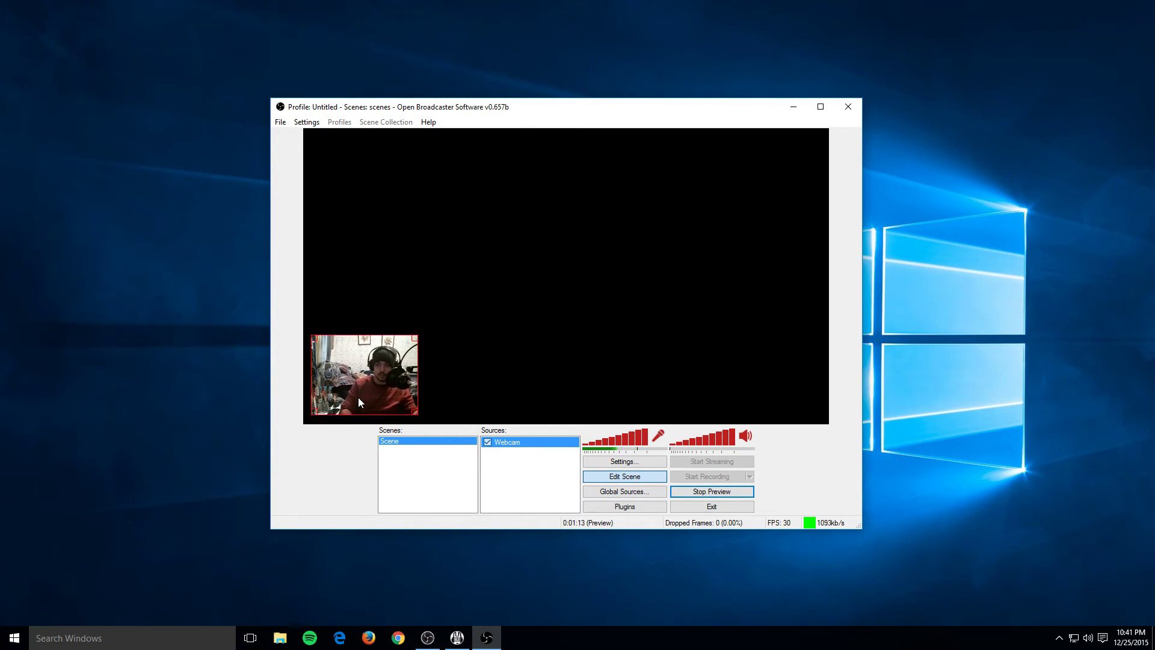
{"action": "key", "text": "Left"}
{"action": "key", "text": "Left"}
{"action": "key", "text": "Left"}
{"action": "key", "text": "Left"}
{"action": "key", "text": "Left"}
{"action": "key", "text": "Left"}
{"action": "key", "text": "Down"}
{"action": "key", "text": "Down"}
{"action": "key", "text": "Down"}
{"action": "key", "text": "Down"}
{"action": "key", "text": "Down"}
{"action": "key", "text": "Down"}
{"action": "key", "text": "Down"}
{"action": "key", "text": "Down"}
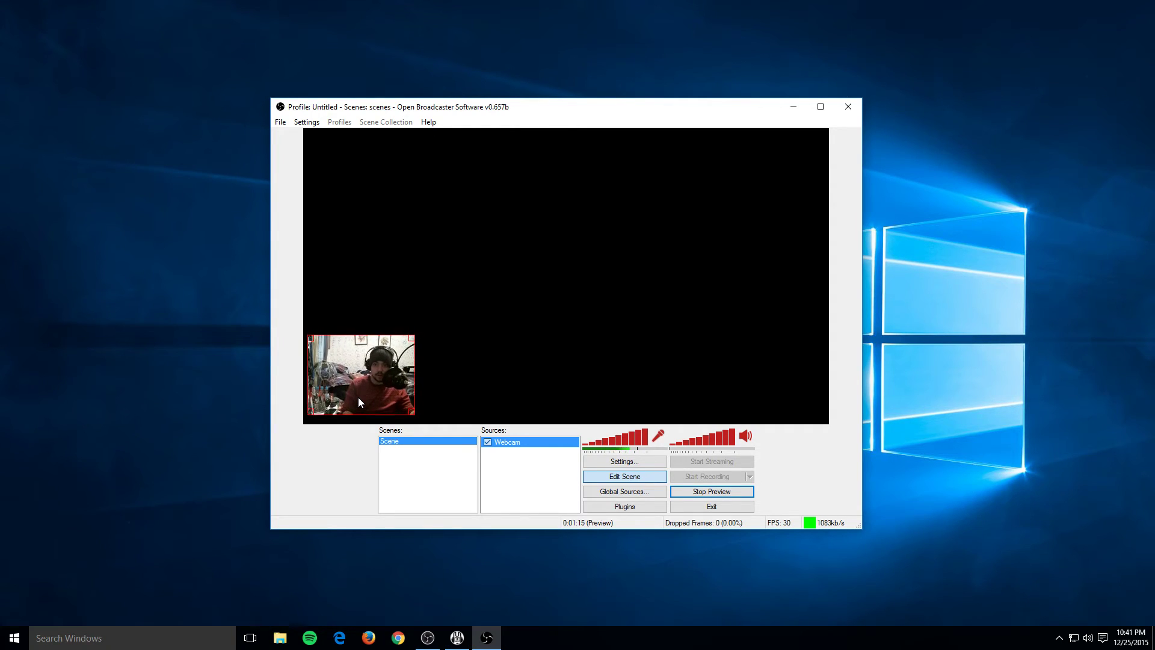
- Center the webcam feed horizontally and vertically, then fit it to the screen
{"action": "right_click", "coordinate": [525, 448]}
{"action": "mouse_move", "coordinate": [575, 483]}
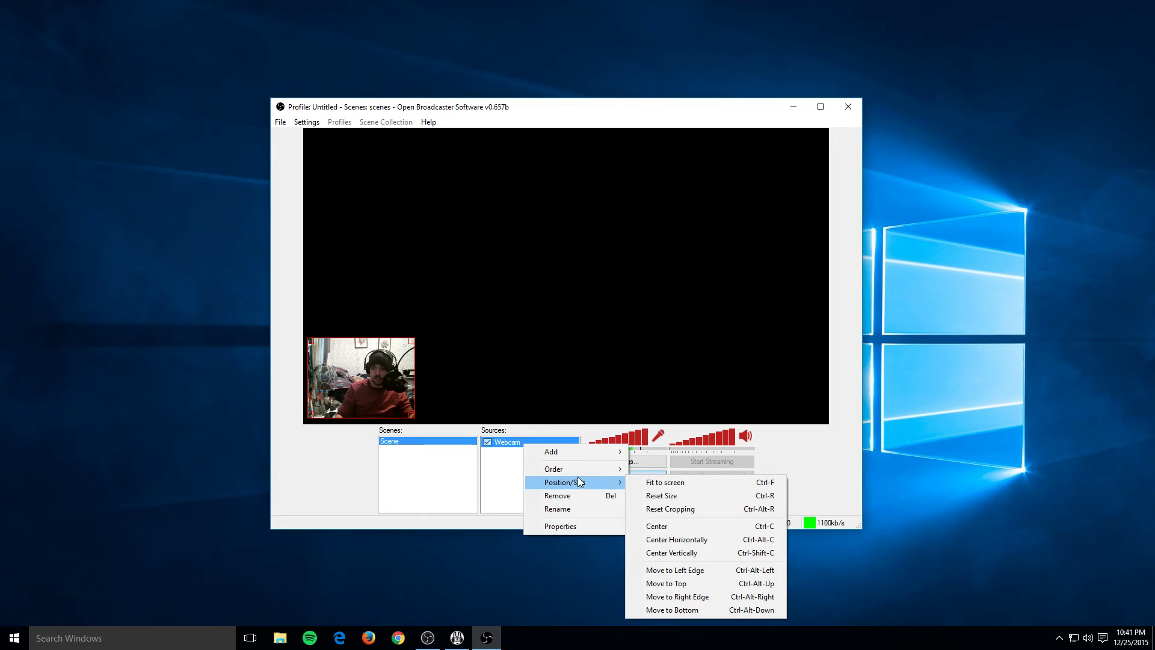
{"action": "left_click", "coordinate": [687, 540]}
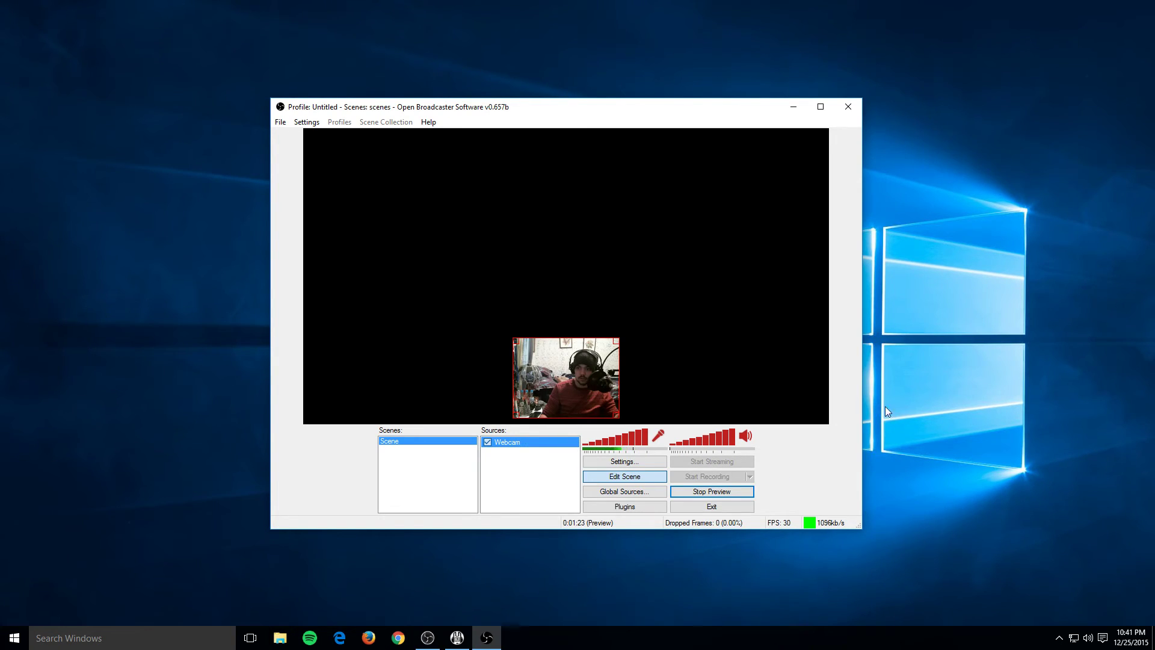
{"action": "right_click", "coordinate": [539, 448]}
{"action": "mouse_move", "coordinate": [574, 481]}
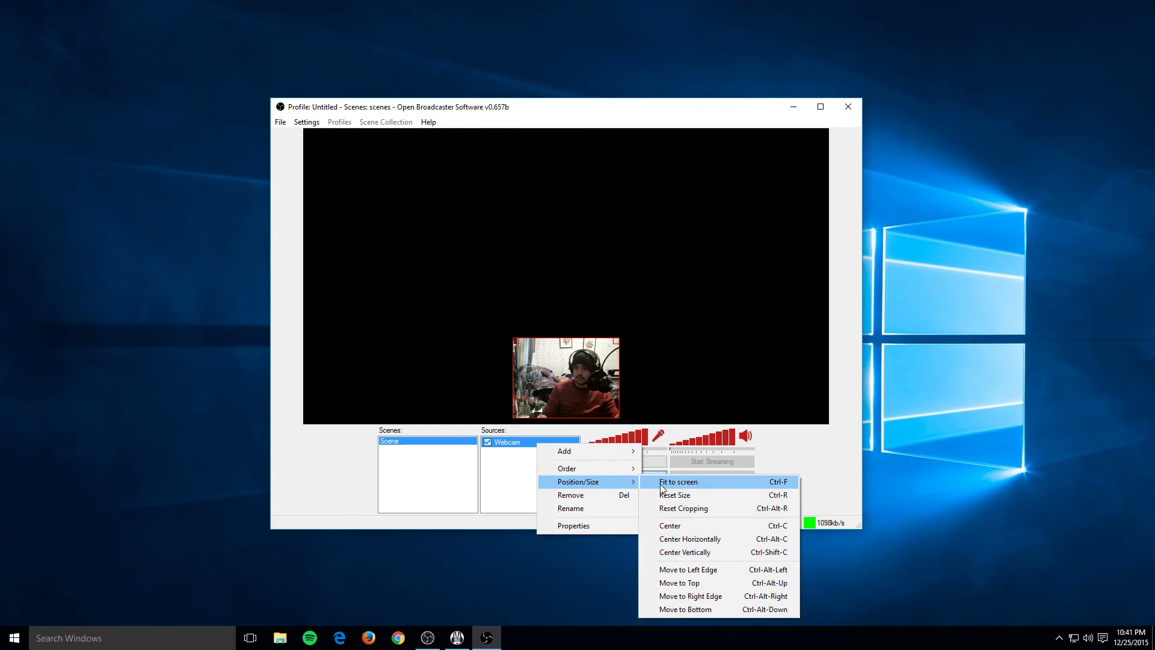
{"action": "left_click", "coordinate": [706, 554]}
{"action": "right_click", "coordinate": [558, 444]}
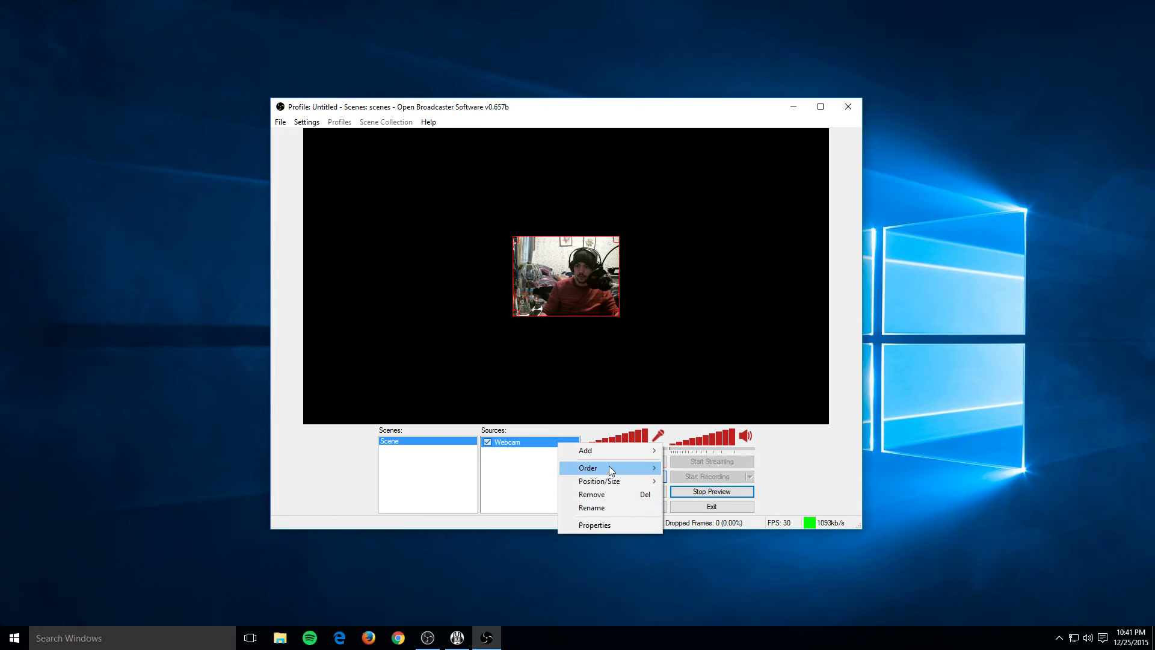
{"action": "mouse_move", "coordinate": [637, 482]}
{"action": "left_click", "coordinate": [728, 481]}
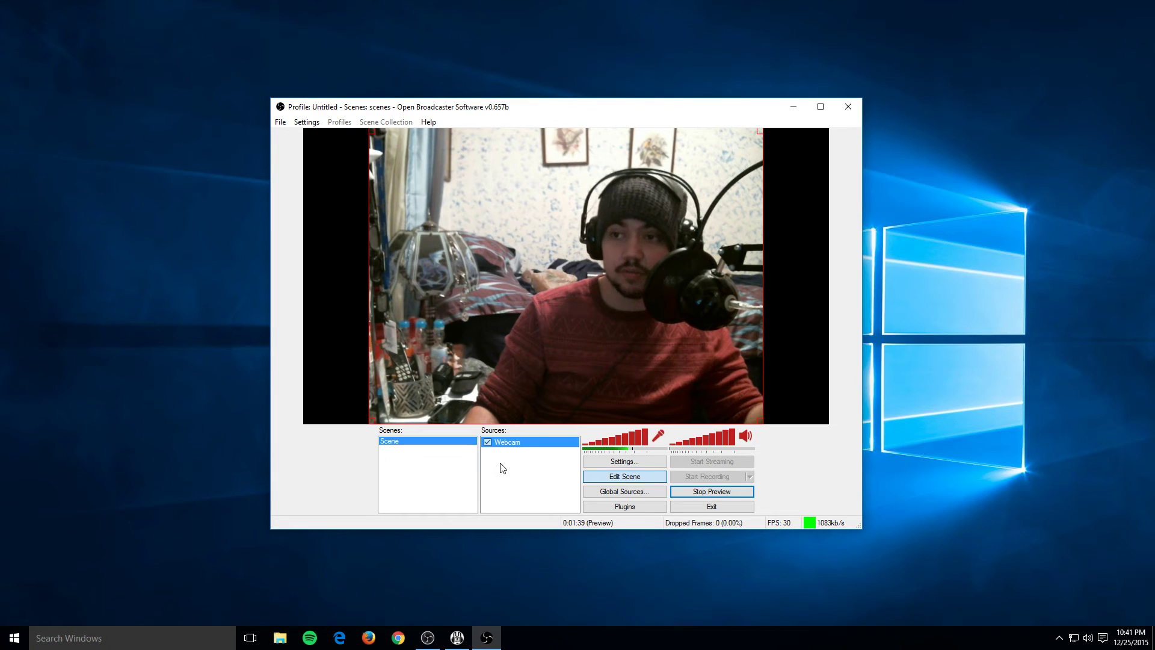
- Move the webcam feed flush against the preview's left edge
{"action": "right_click", "coordinate": [532, 442]}
{"action": "mouse_move", "coordinate": [571, 484]}
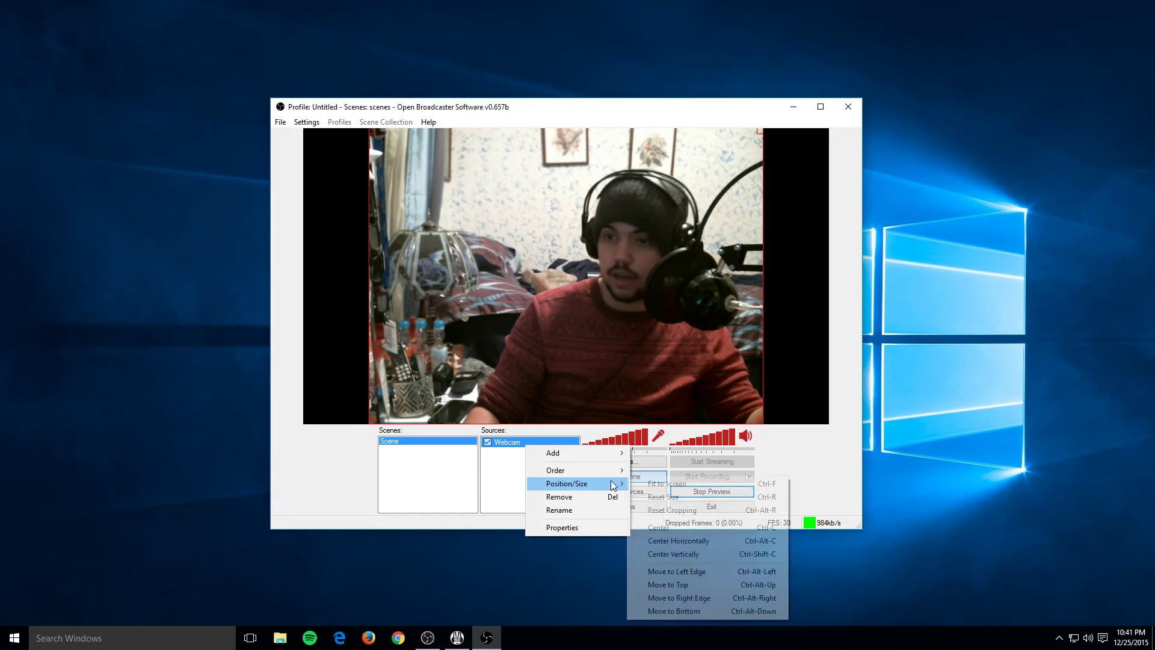
{"action": "left_click", "coordinate": [729, 570]}
{"action": "right_click", "coordinate": [532, 443]}
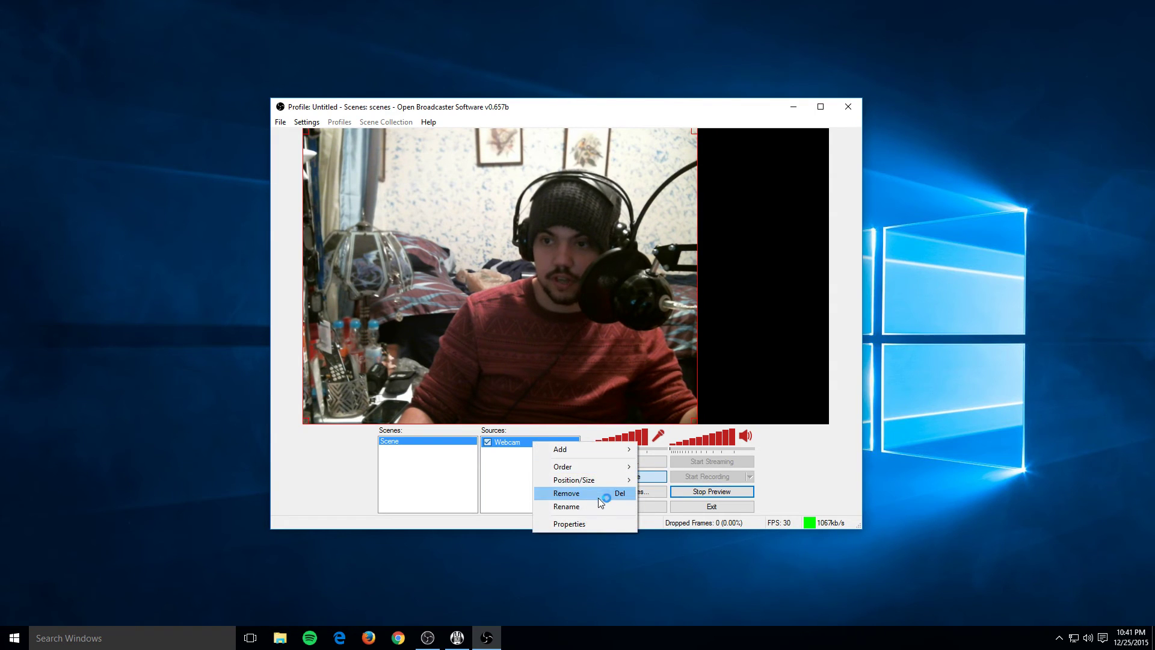
{"action": "mouse_move", "coordinate": [603, 478]}
{"action": "left_click", "coordinate": [590, 301]}
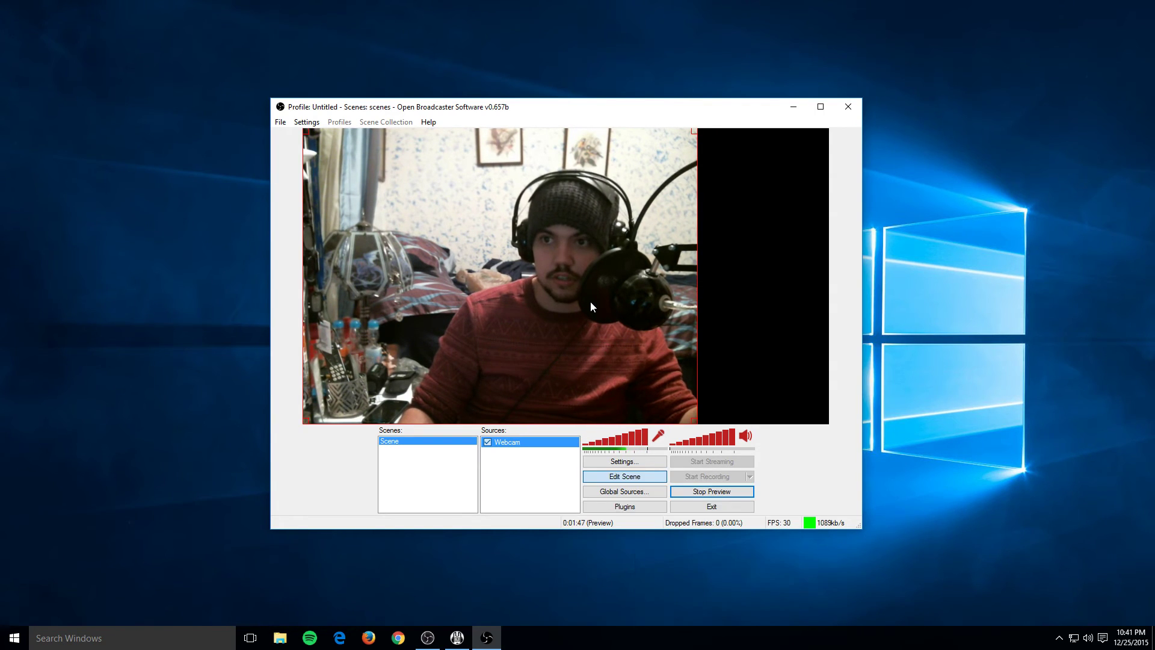